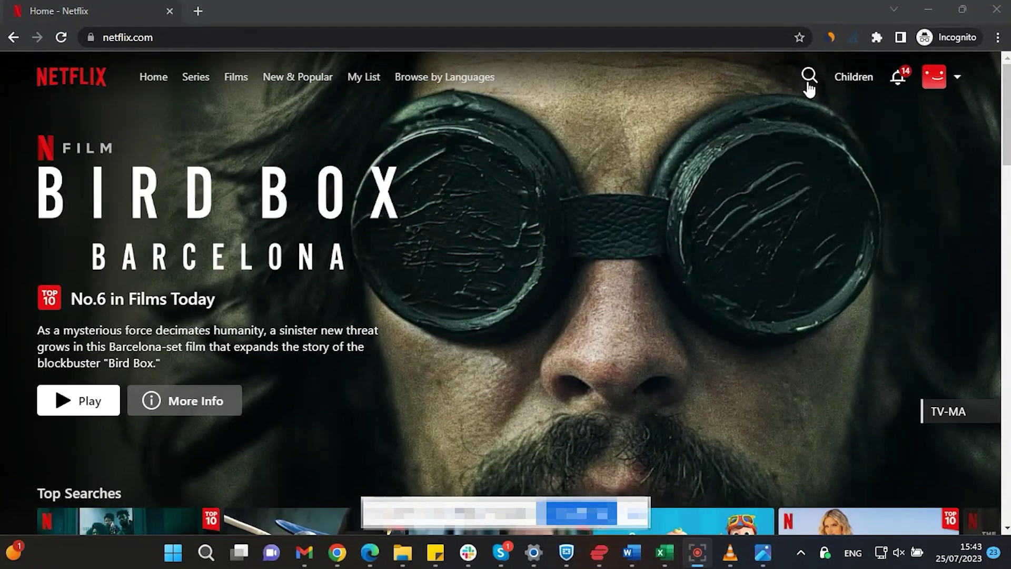
- Search Netflix for 'star trek', connect the VPN to UK London Streaming, then reload the page
left_click(808, 78)
type("star trek")
left_click(825, 552)
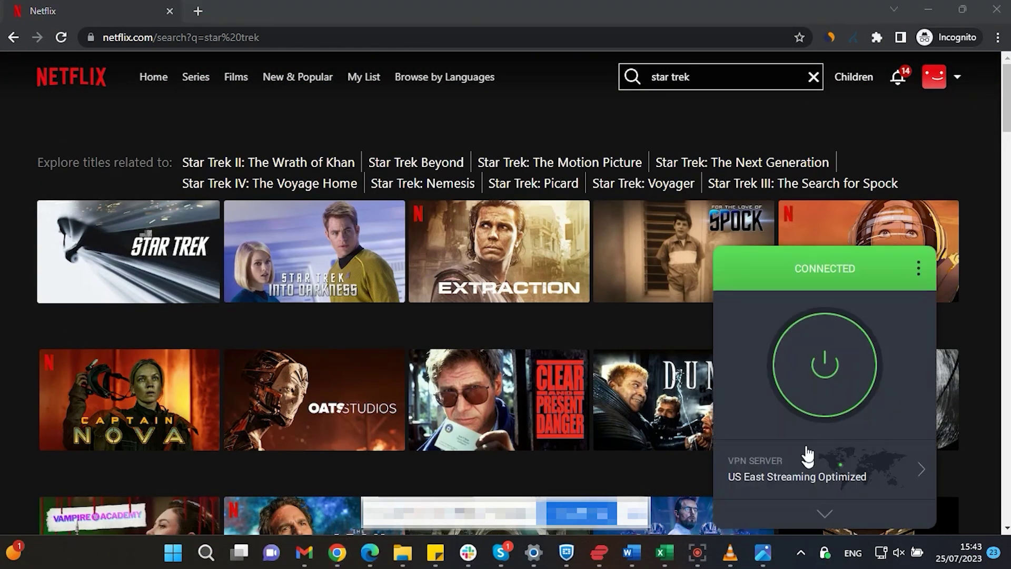
left_click(806, 463)
type("stream")
left_click(784, 130)
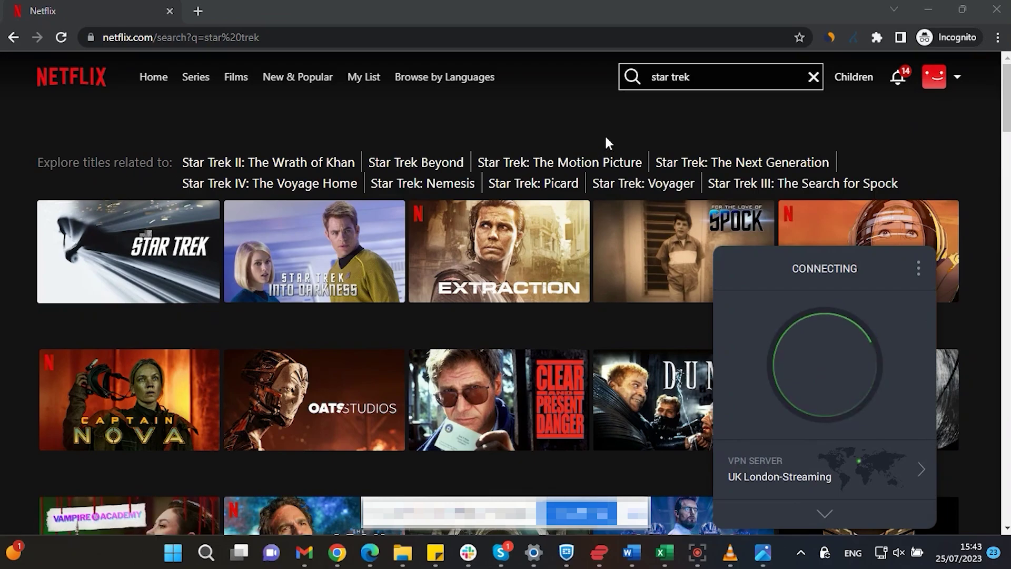
left_click(62, 38)
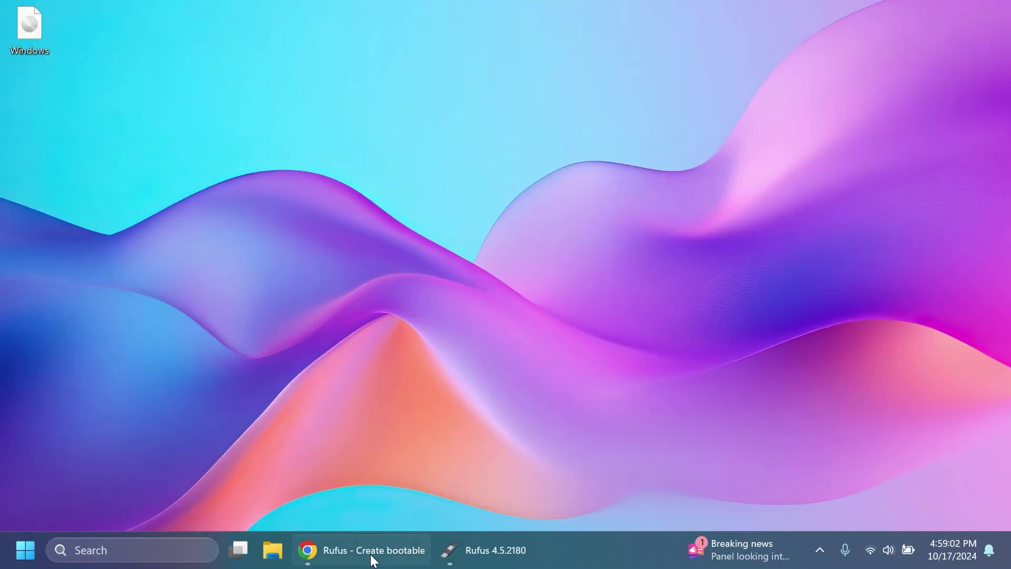
- Scroll through the rufus.ie screenshot of drive and format options, then reposition the Rufus 4.5 window
left_click(374, 560)
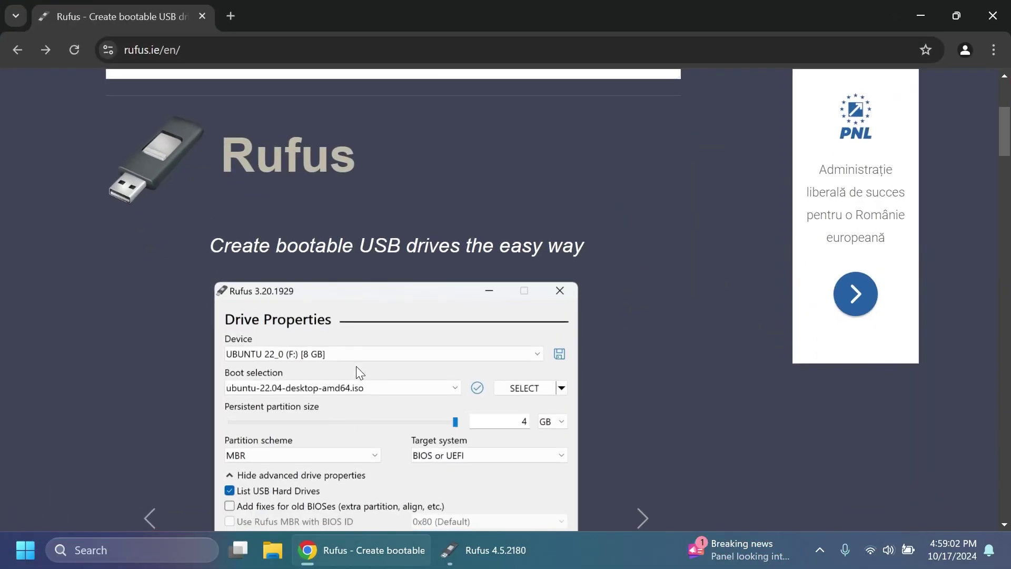
scroll(381, 195, "down", 3)
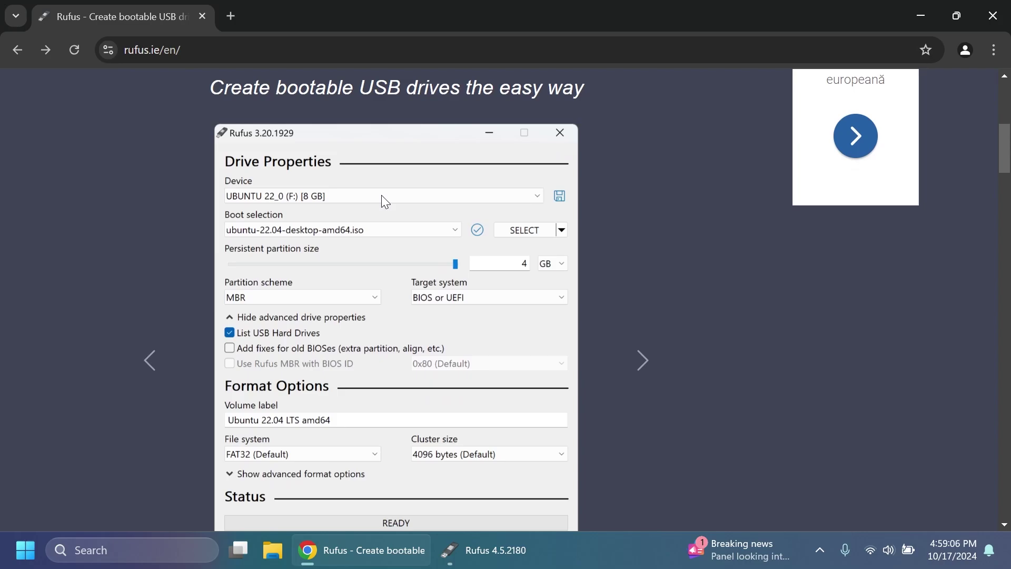
scroll(381, 195, "down", 5)
scroll(381, 195, "down", 5)
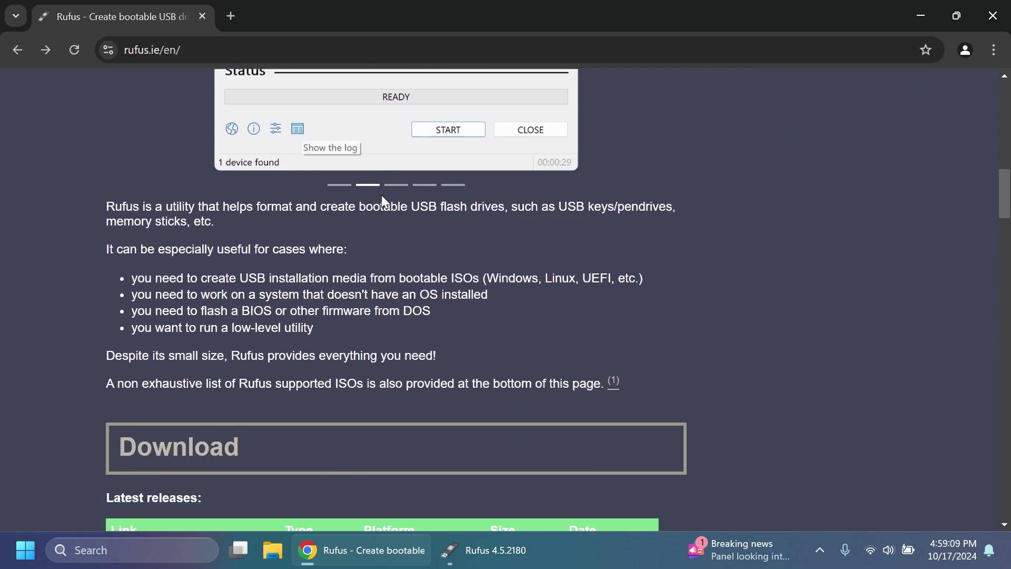
scroll(382, 195, "up", 4)
scroll(381, 194, "up", 2)
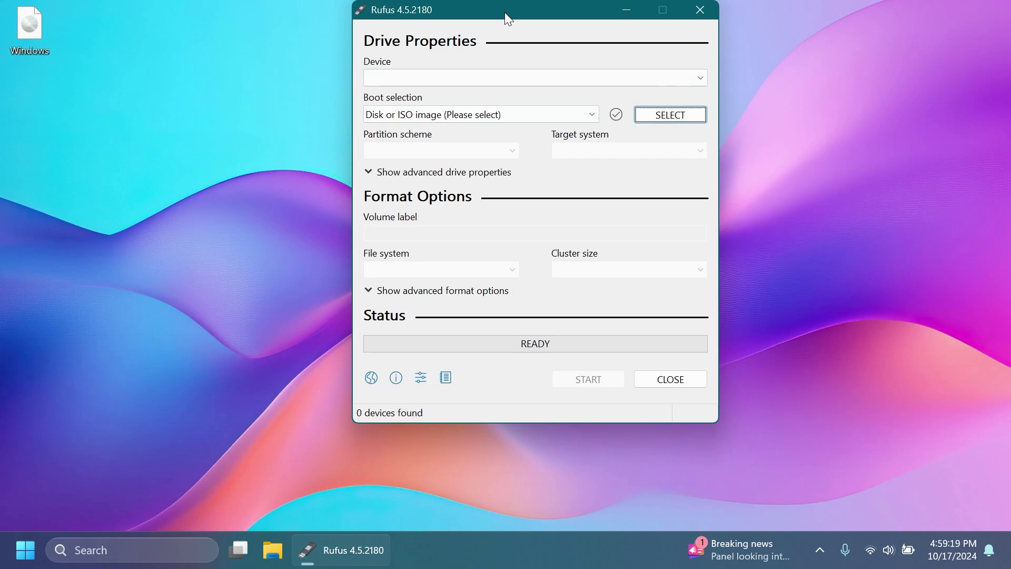
left_click_drag(504, 13, 442, 56)
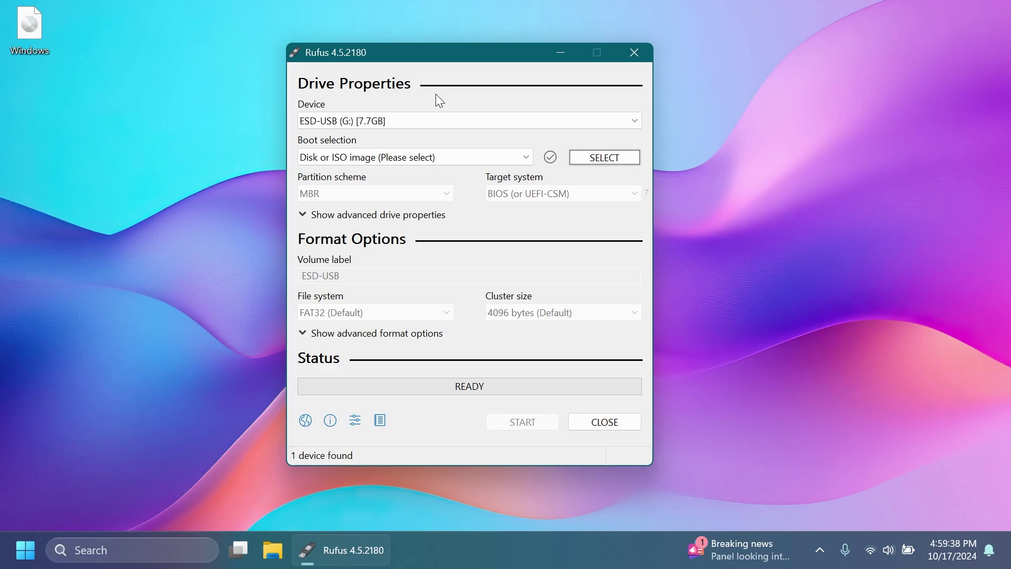
- Target the ESD-USB (G:) drive and load Windows.iso from the Desktop as the boot image
left_click(408, 121)
left_click(423, 101)
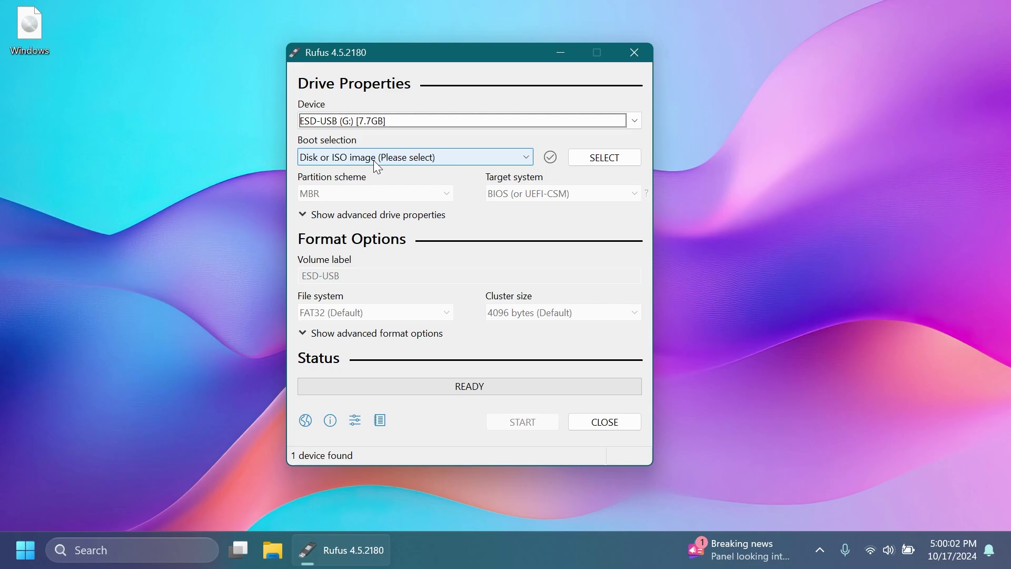
left_click(605, 157)
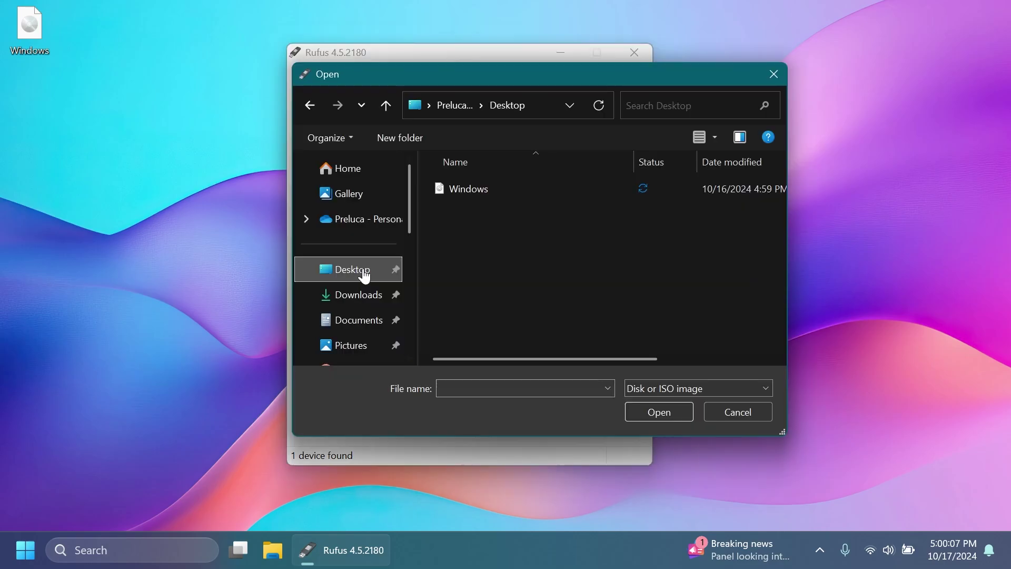
left_click(488, 190)
left_click(647, 413)
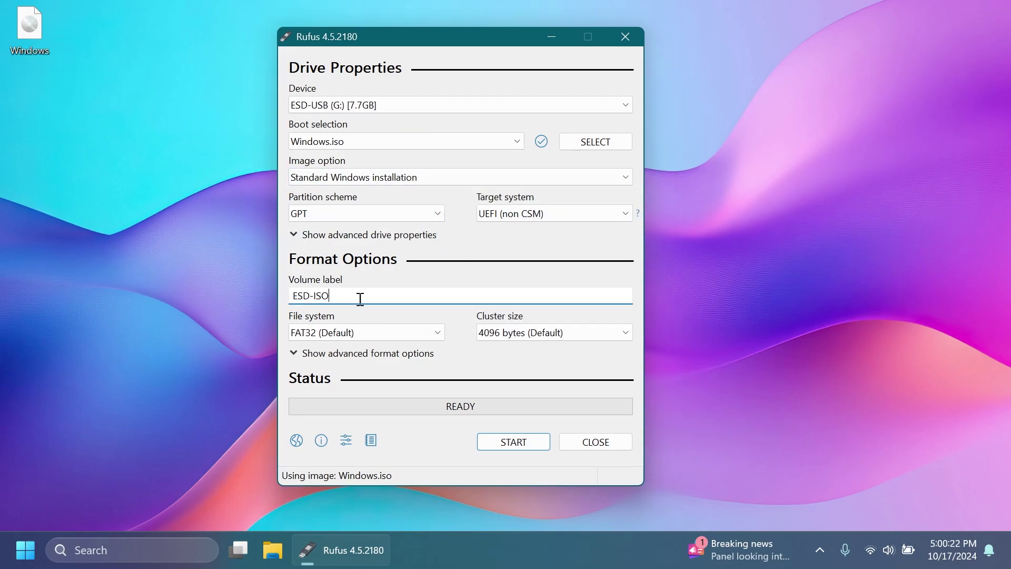
- Change the volume label to 'Windows 11 24H2', show advanced format options, and start writing
double_click(361, 299)
type("Windows 11 24H2")
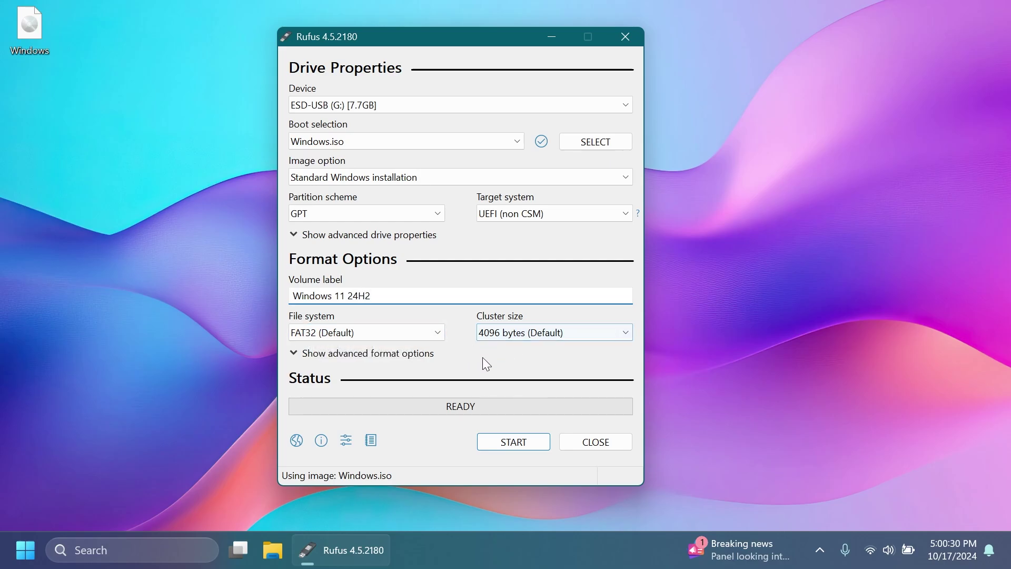
left_click(296, 355)
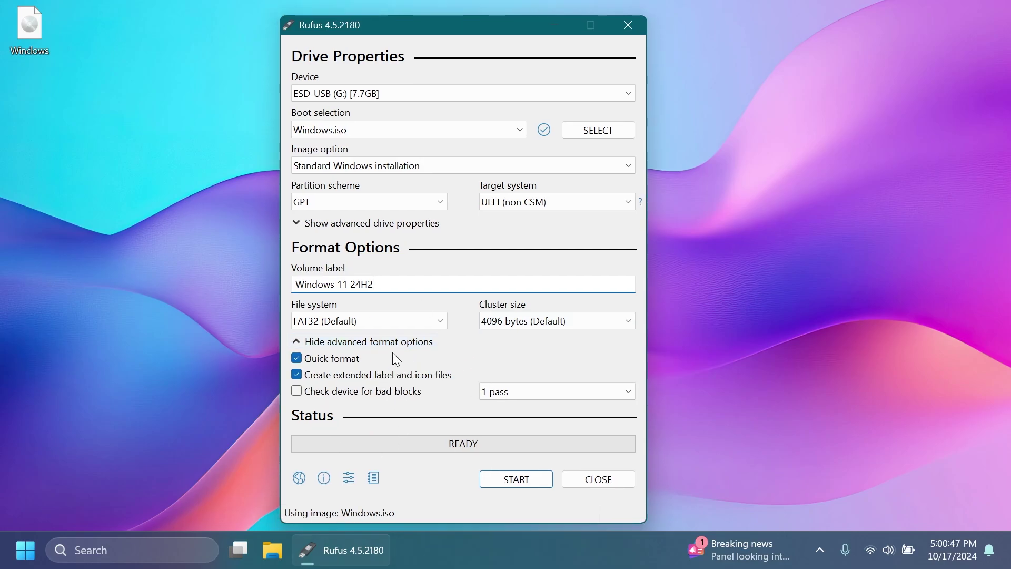
left_click(518, 479)
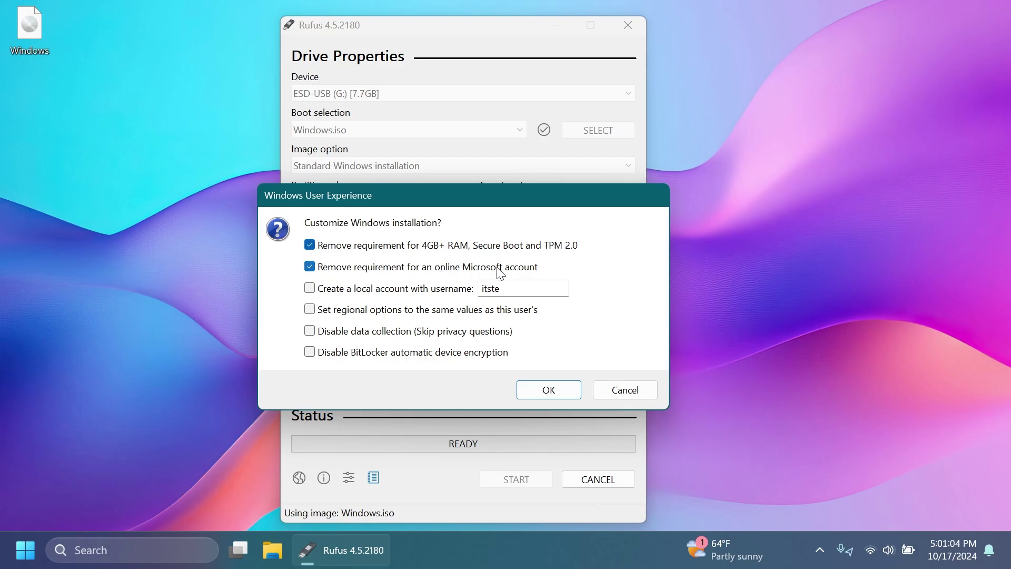
- Leave only the 4GB+ RAM/Secure Boot/TPM 2.0 removal checked, with online-account and local-account options off, and confirm
left_click(309, 288)
double_click(515, 288)
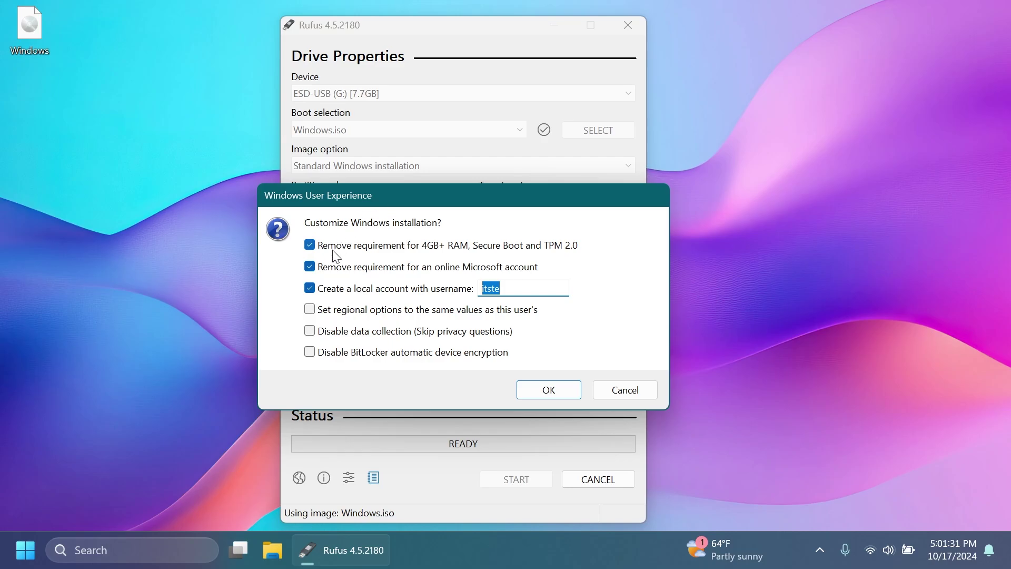
left_click(309, 266)
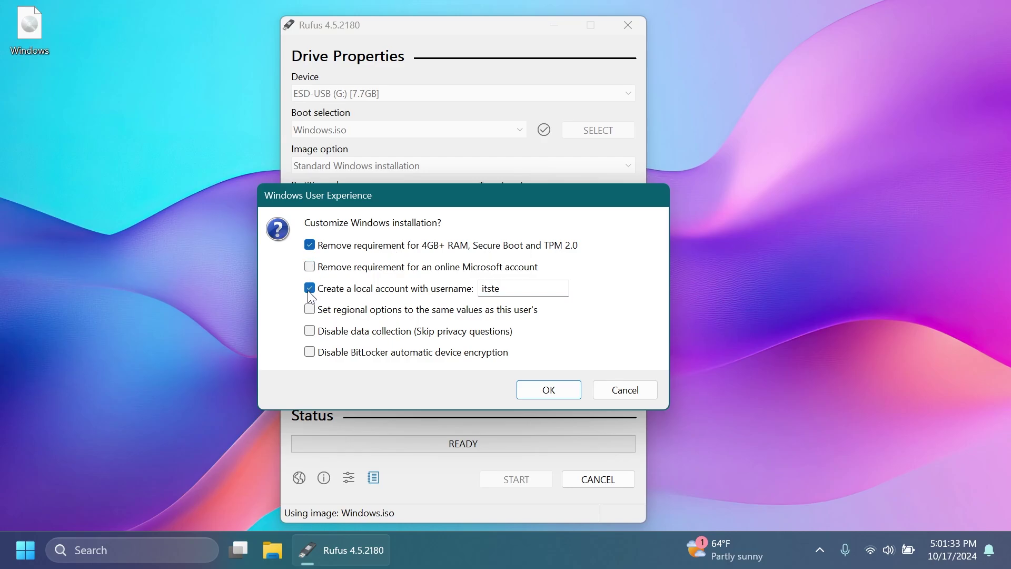
left_click(310, 288)
left_click(548, 394)
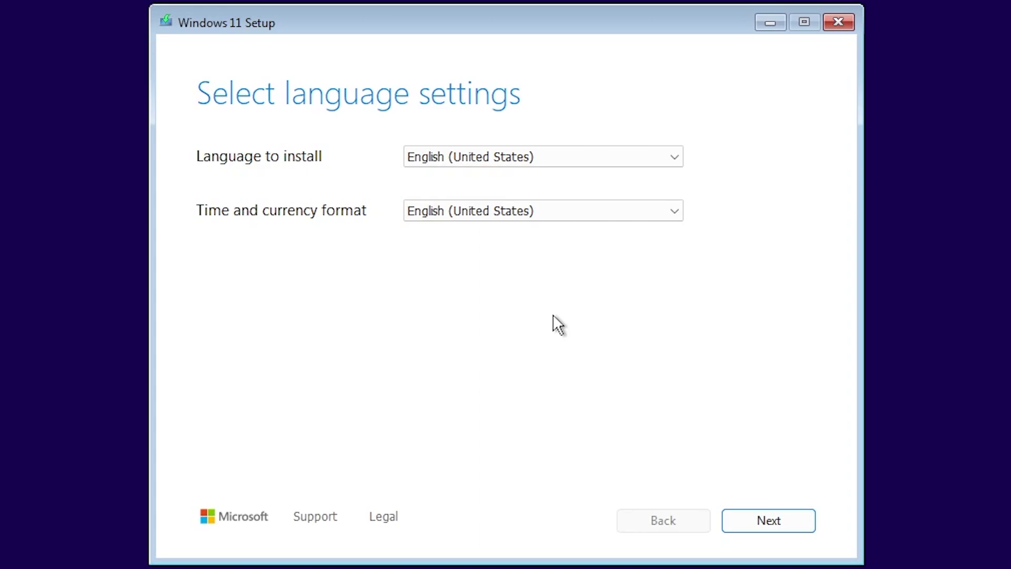
left_click(764, 526)
left_click(758, 520)
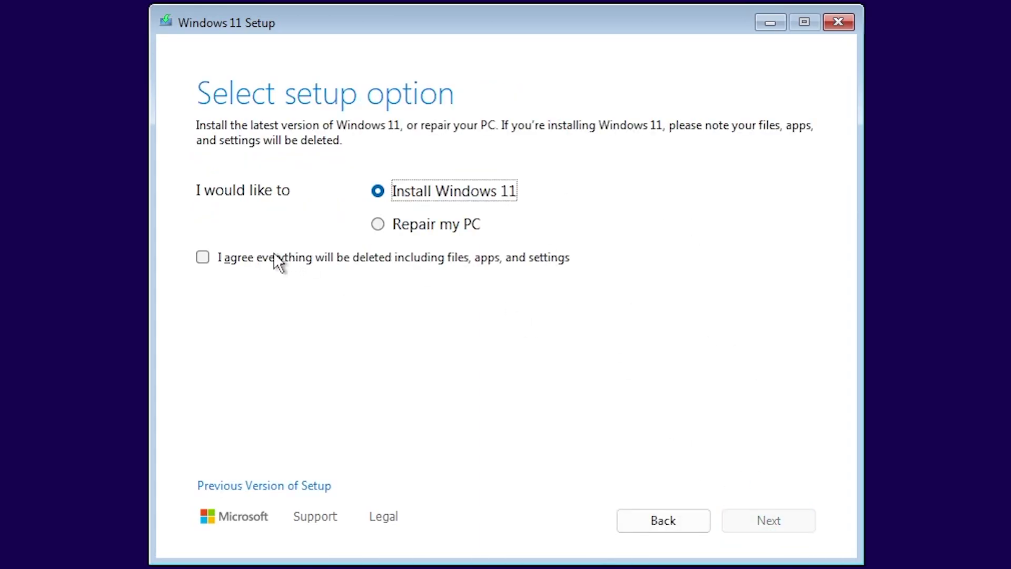
left_click(273, 257)
left_click(758, 521)
left_click(262, 462)
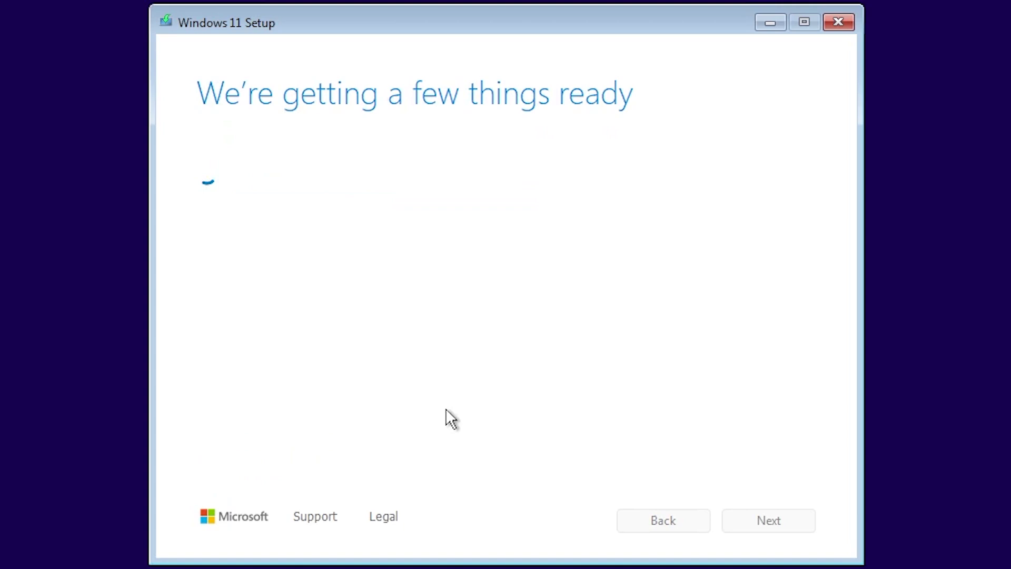
left_click(275, 298)
left_click(762, 522)
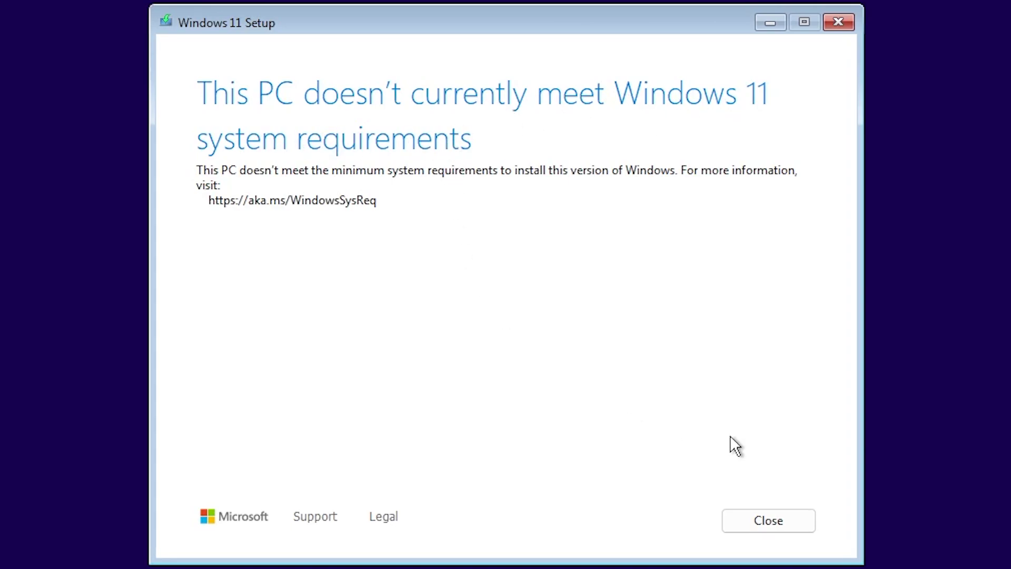
left_click(767, 520)
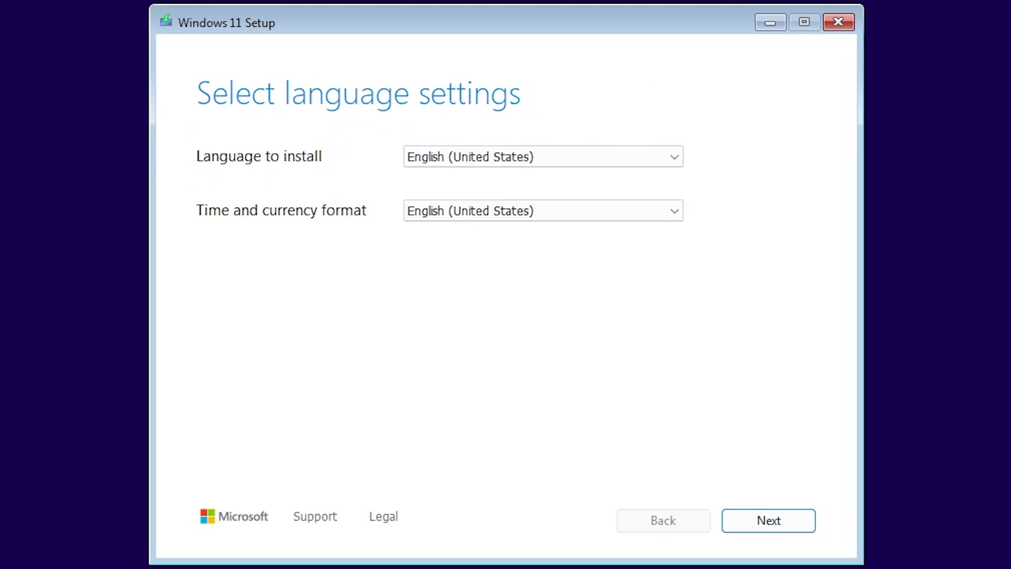
- Launch regedit from a Shift+F10 command prompt and expand HKEY_LOCAL_MACHINE\SYSTEM\Setup
key("shift+F10")
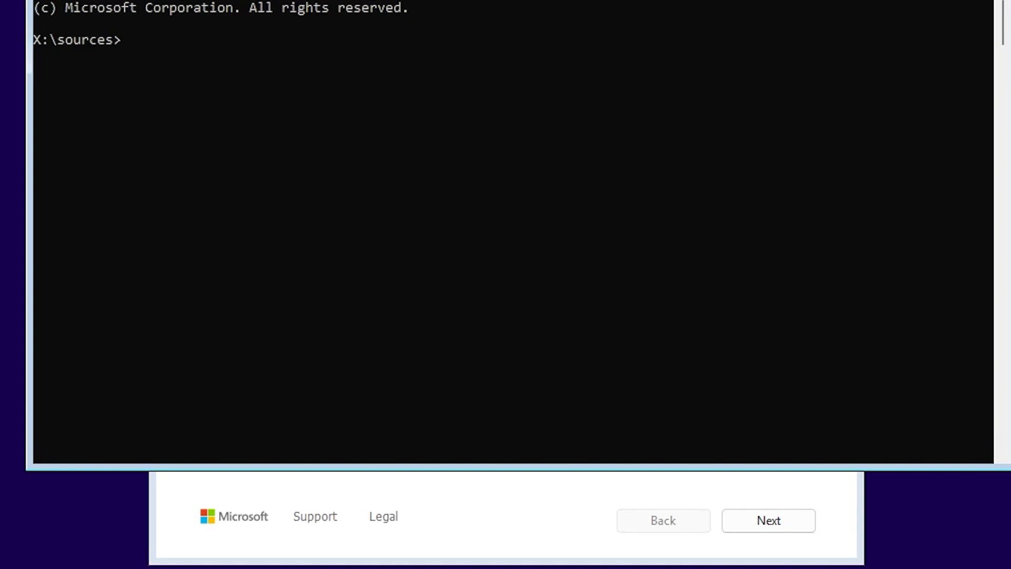
type("regedit")
key("Return")
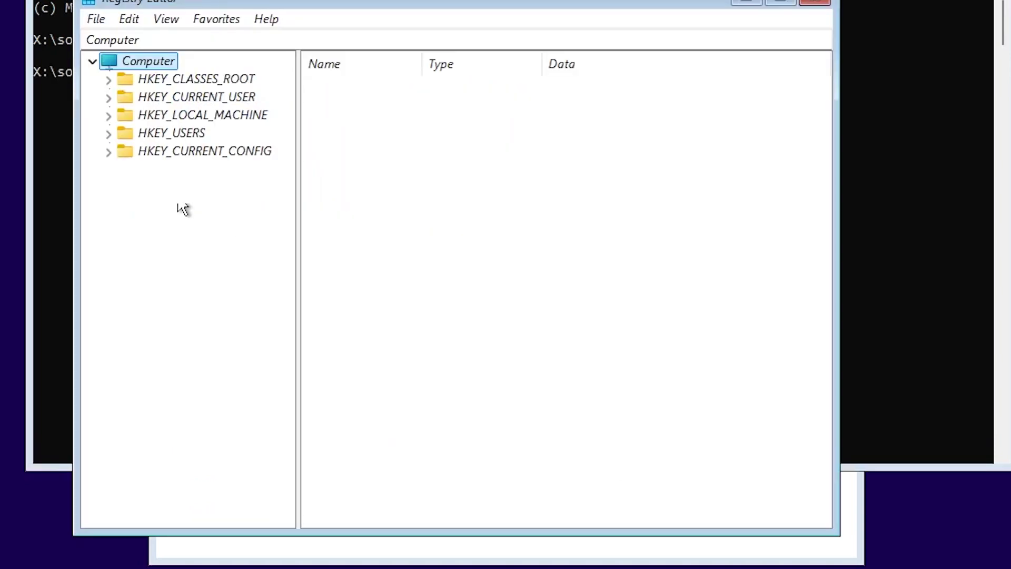
left_click(108, 115)
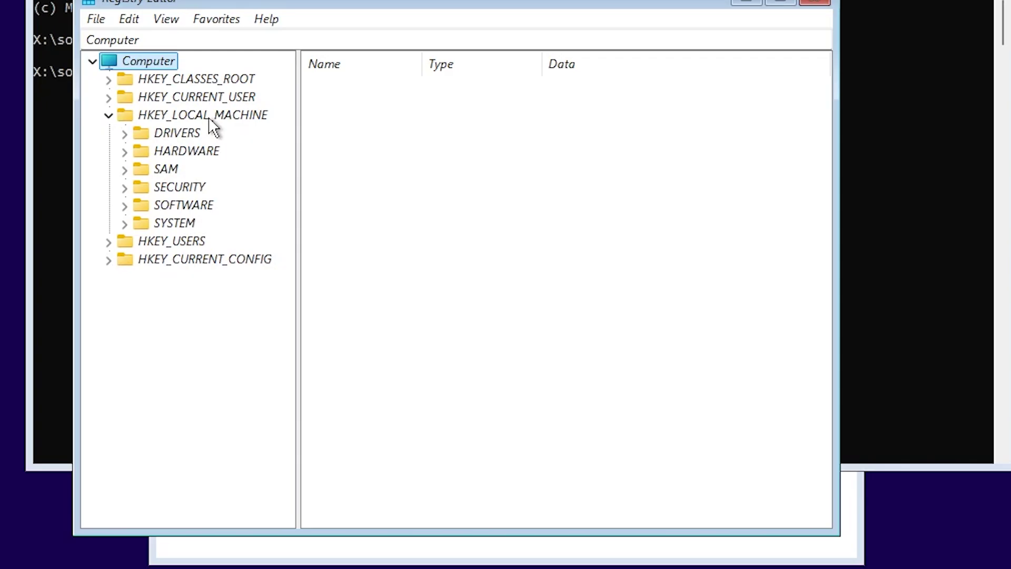
left_click(125, 224)
left_click(140, 402)
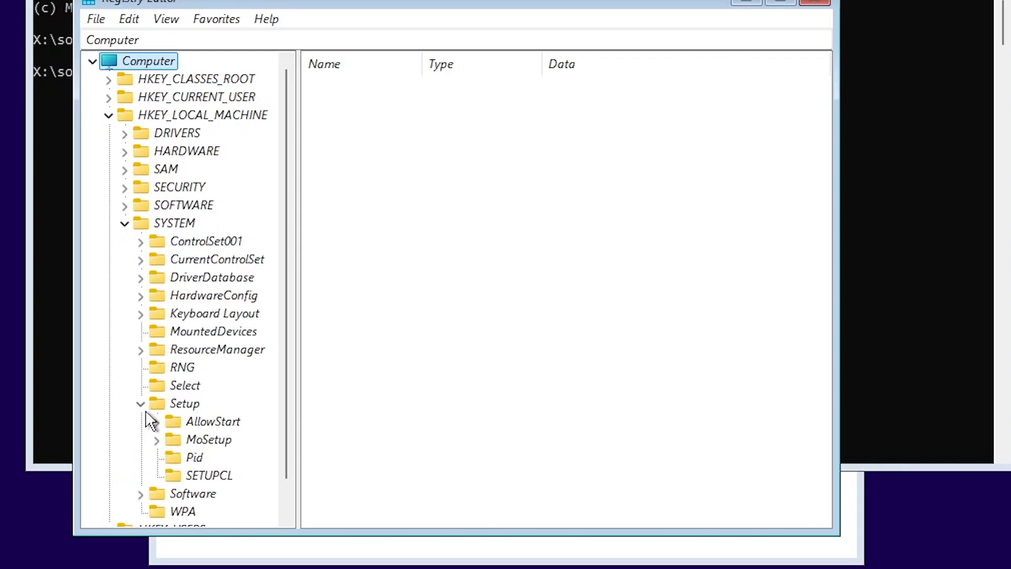
- Create a new key named LabConfig under Setup
right_click(188, 368)
mouse_move(363, 406)
left_click(403, 405)
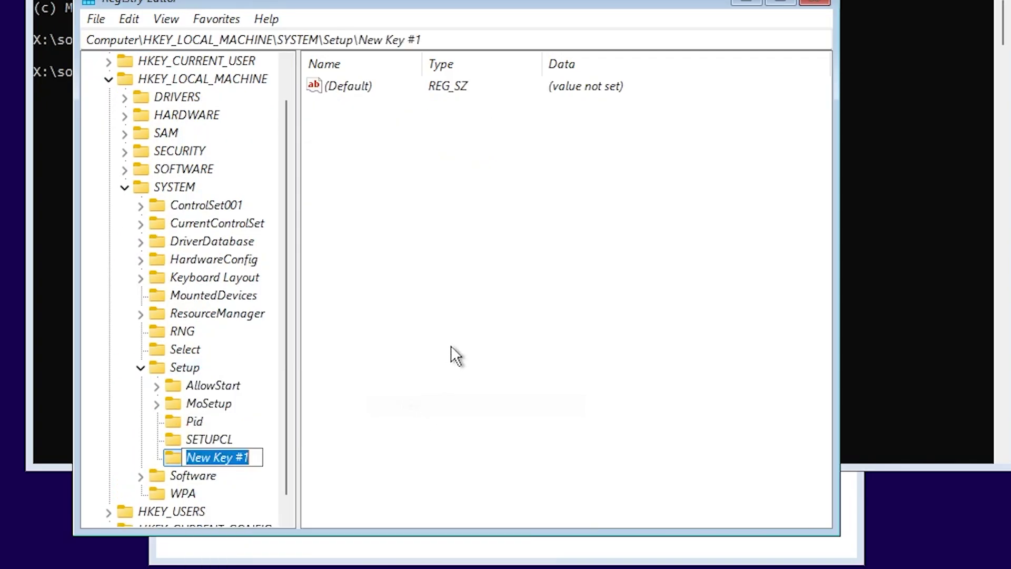
type("LabConfig")
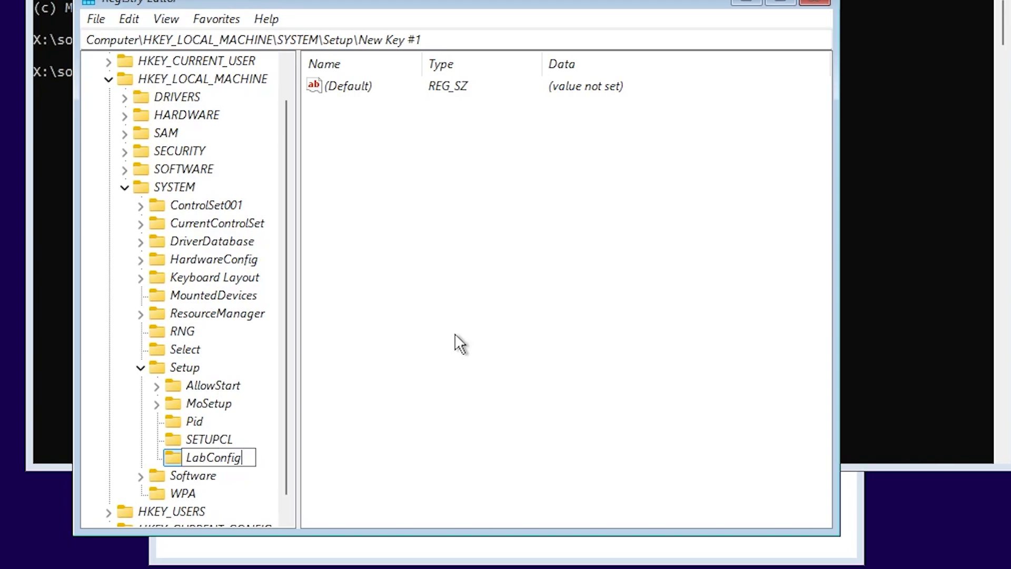
key("Return")
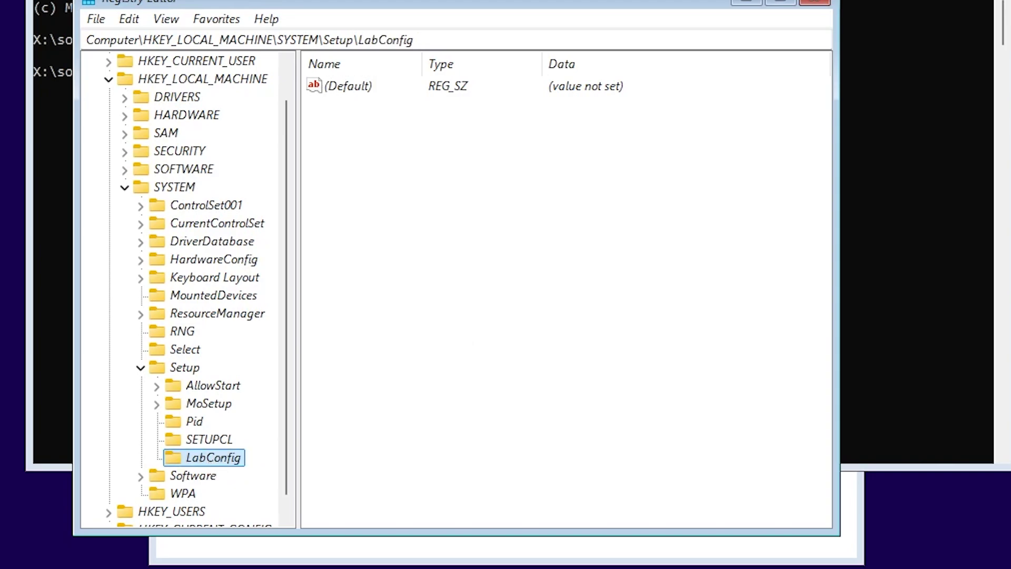
- Add DWORD (32-bit) values BypassSecureBootCheck and BypassTPMCheck to LabConfig
right_click(375, 177)
mouse_move(416, 196)
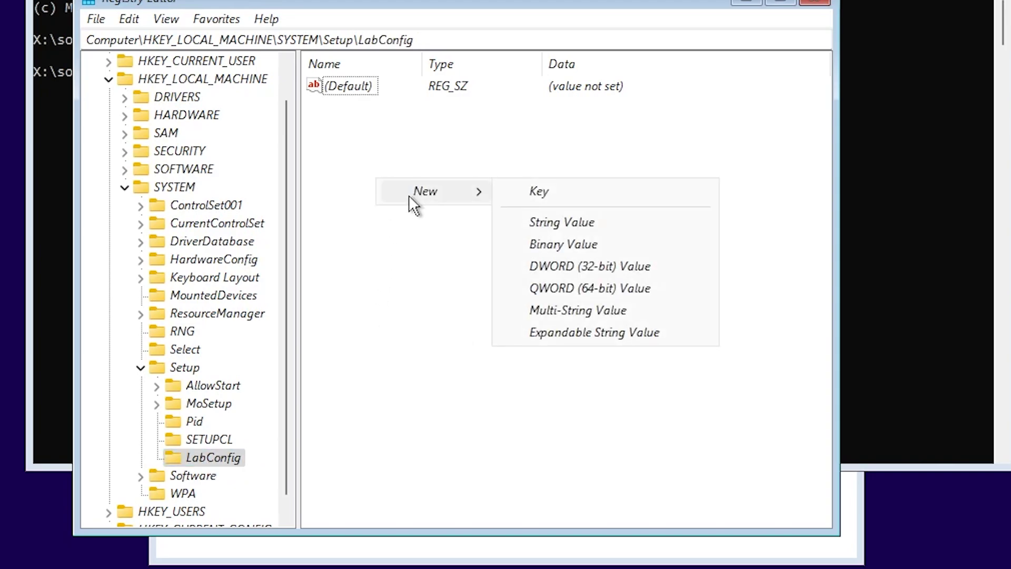
left_click(600, 266)
type("By")
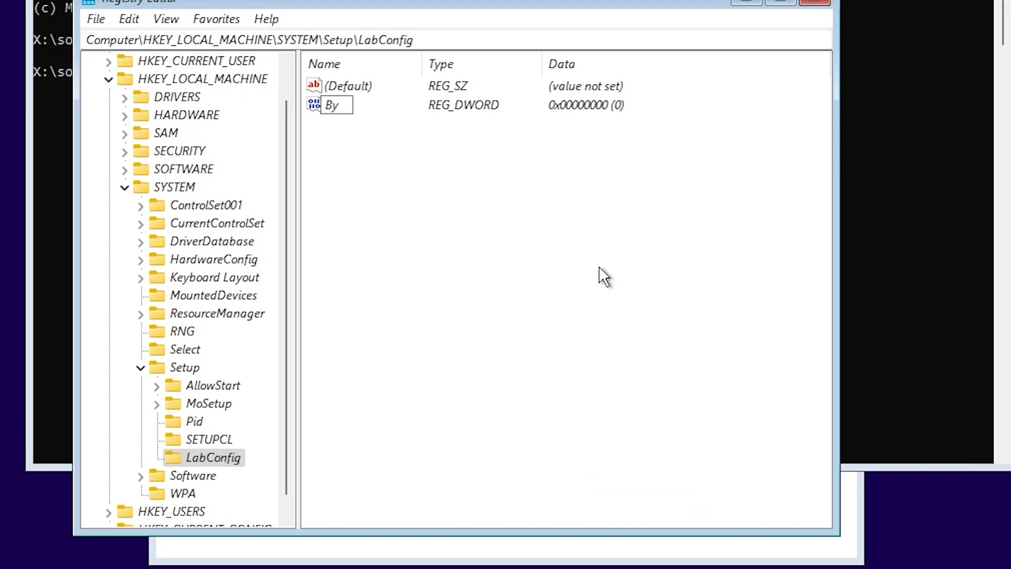
type("passSecureB")
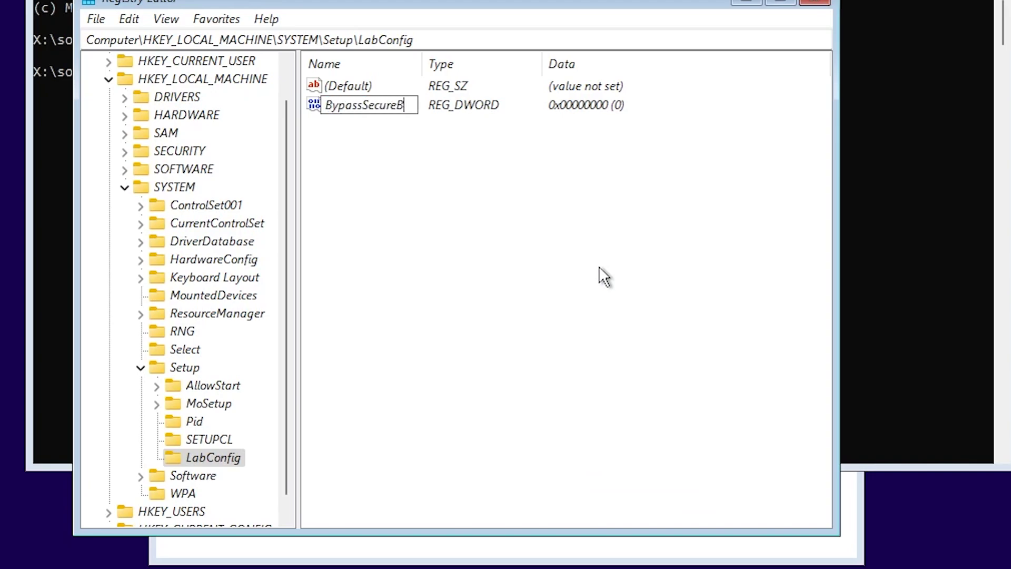
type("ootCheck")
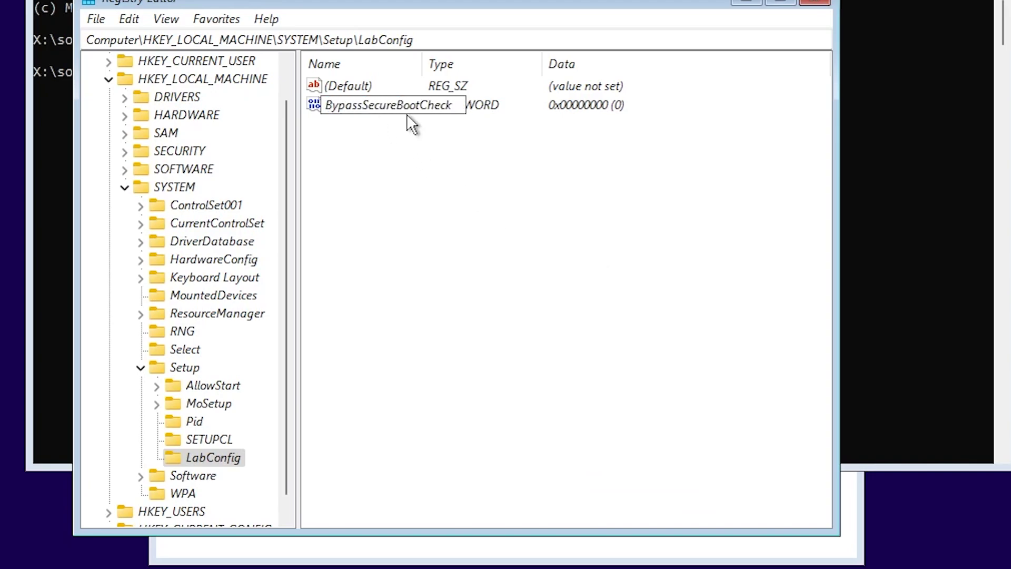
key("Return")
right_click(380, 154)
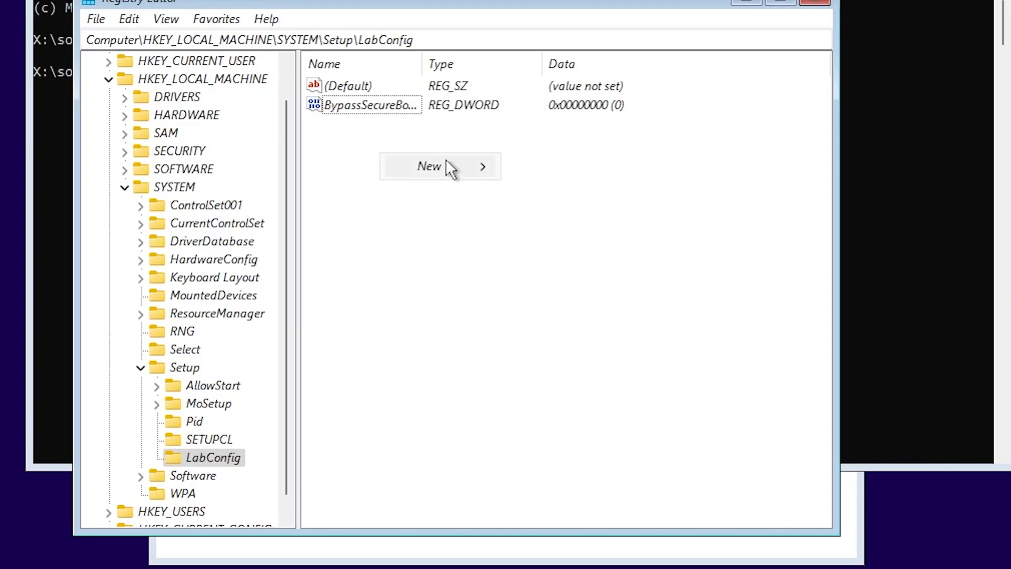
mouse_move(448, 166)
left_click(573, 235)
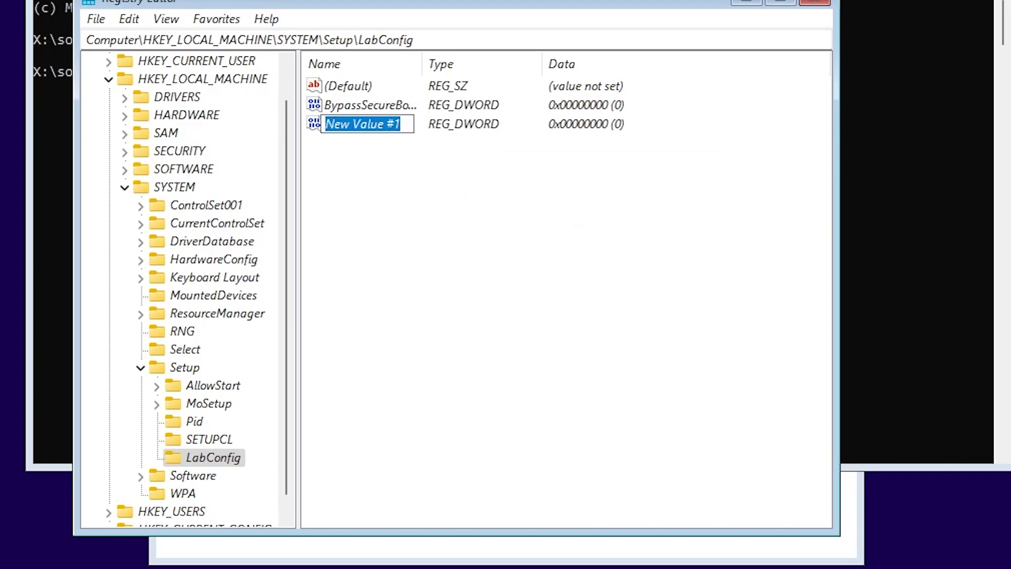
type("BypassTPMCheck")
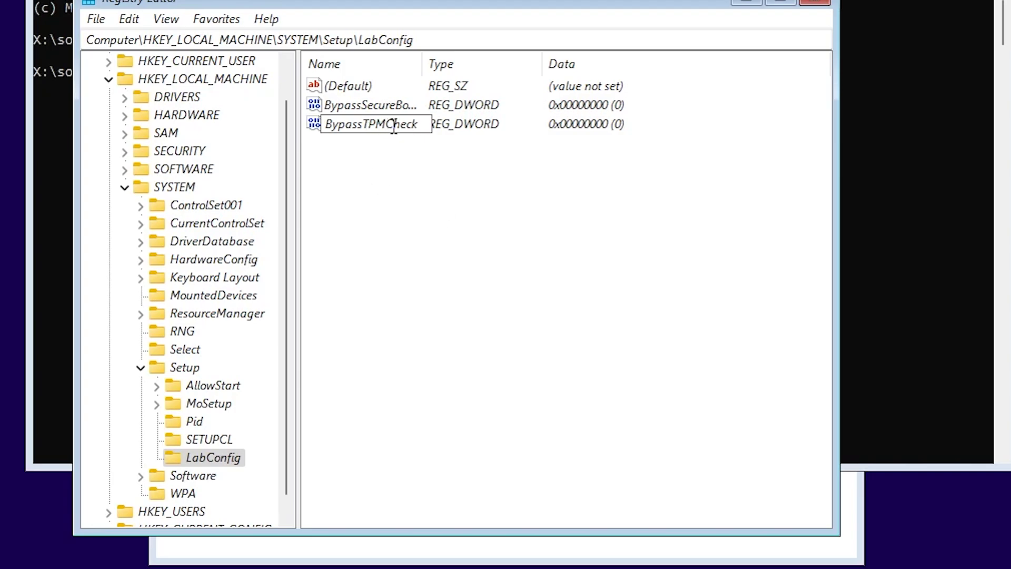
- Confirm the BypassTPMCheck name and set BypassSecureBootCheck's value data to 1
left_click(388, 178)
left_click_drag(421, 63, 464, 63)
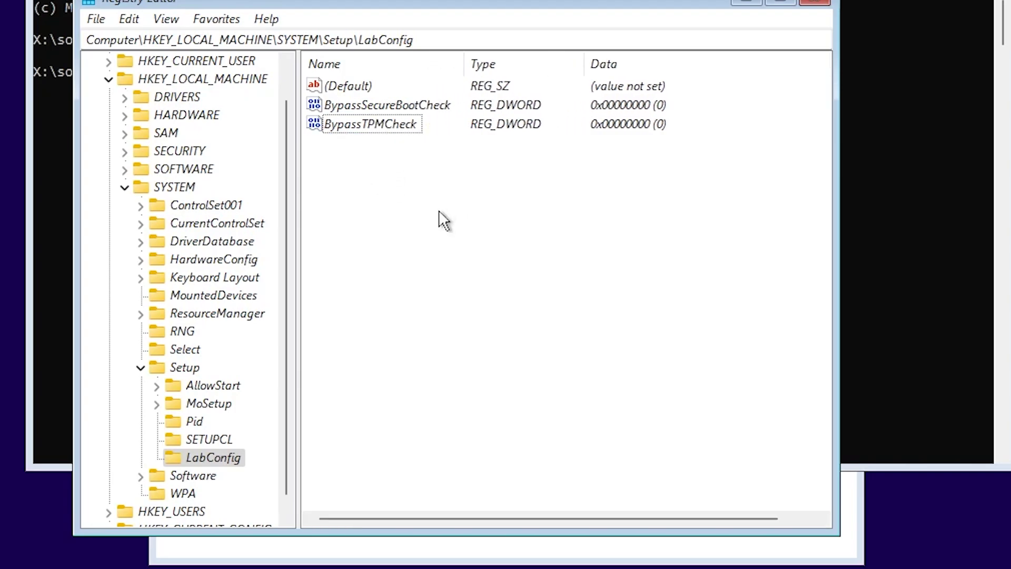
double_click(354, 109)
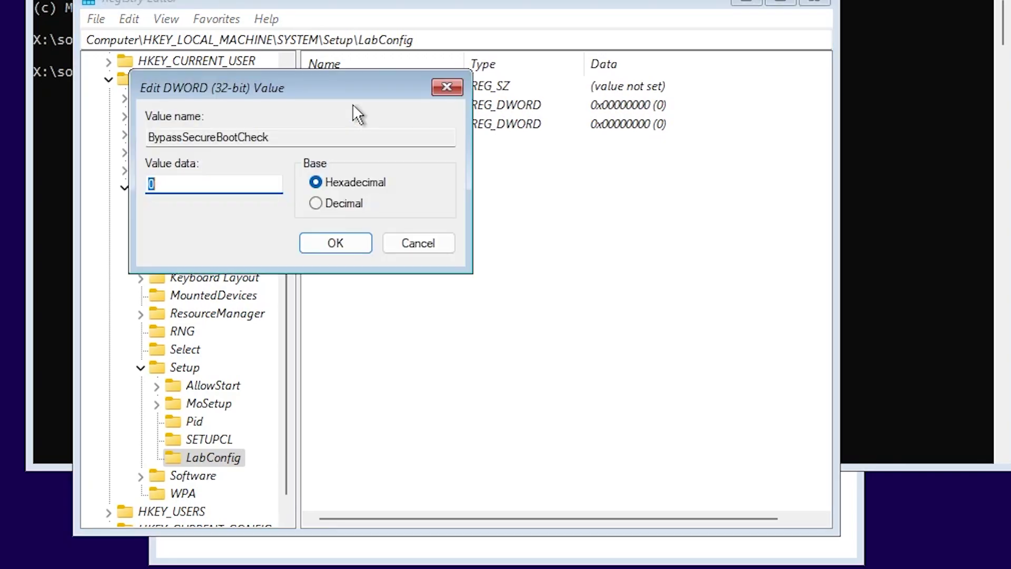
type("1")
key("Return")
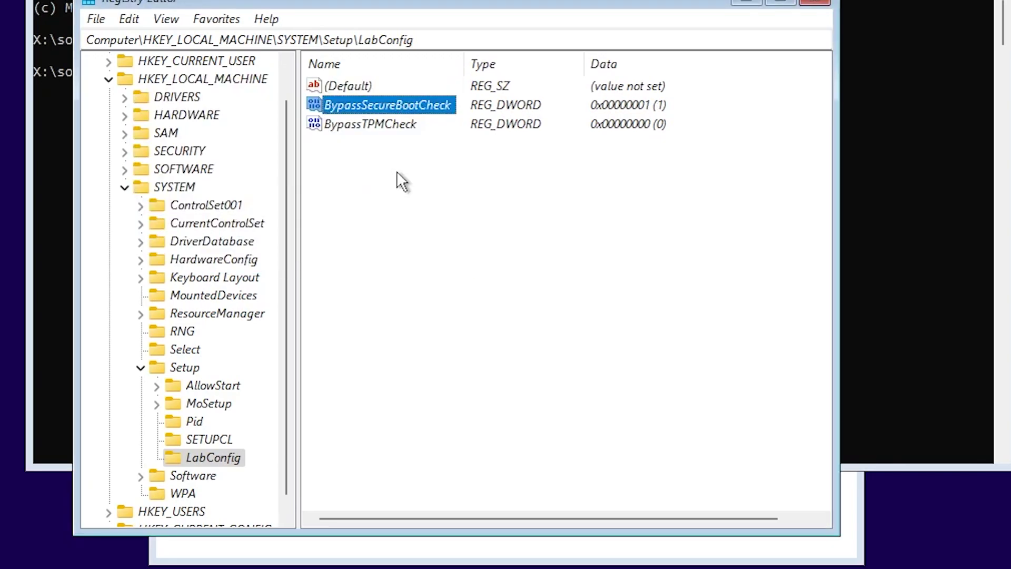
- Set BypassTPMCheck's value data to 1 and close Registry Editor
double_click(344, 119)
type("1")
key("Return")
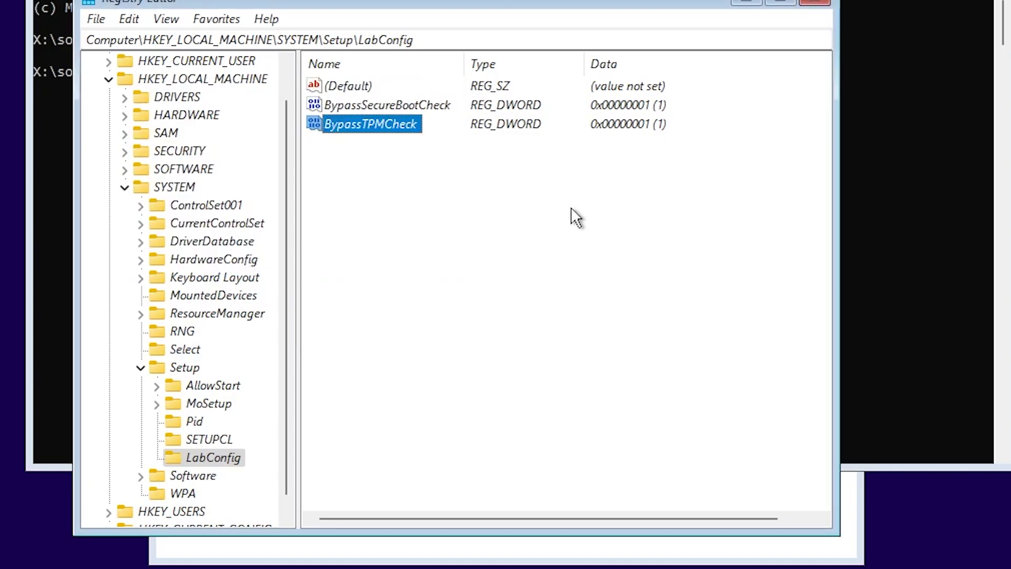
left_click(819, 4)
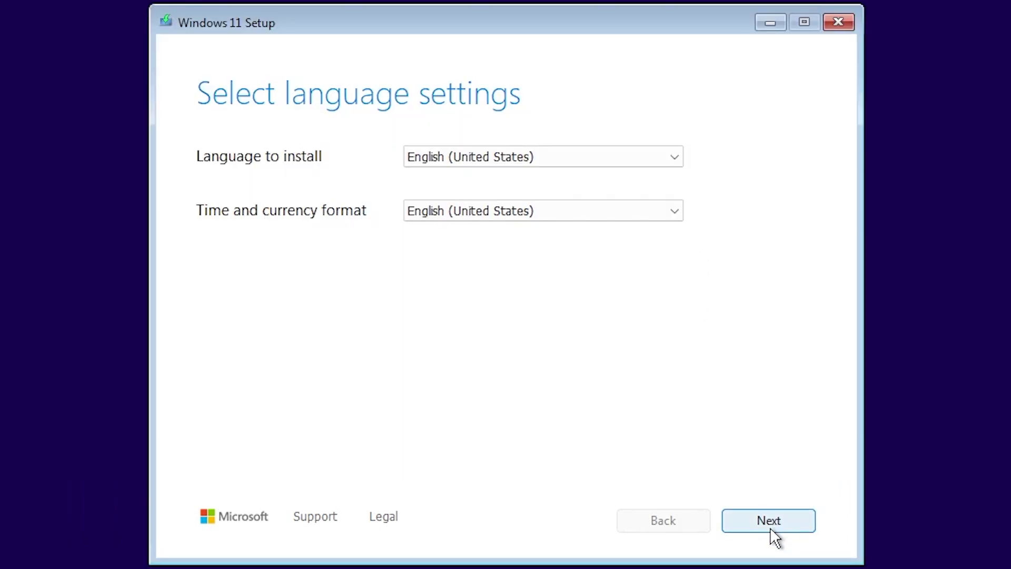
- Accept the language and keyboard defaults and agree that everything will be deleted
left_click(770, 524)
left_click(769, 520)
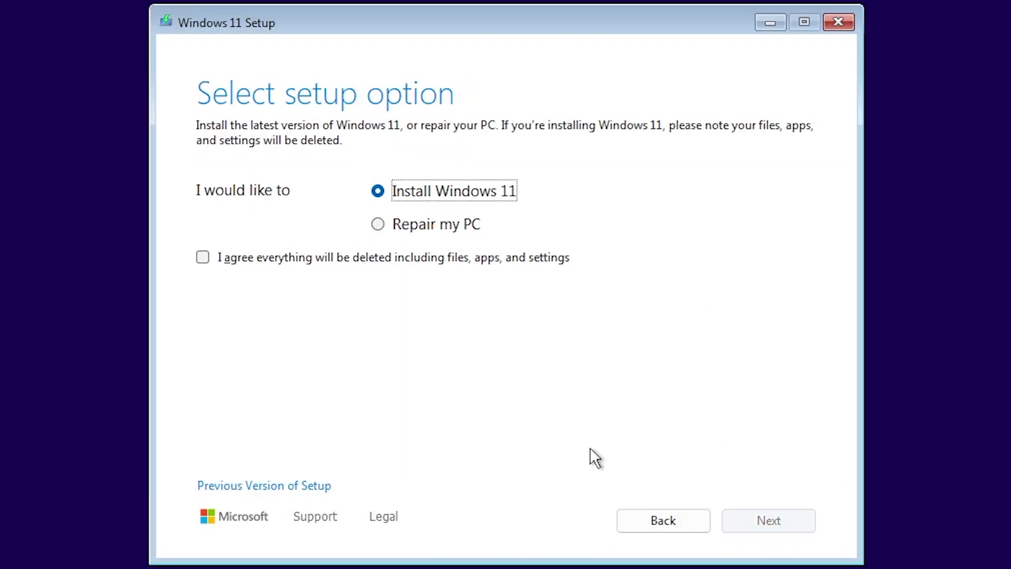
left_click(232, 257)
left_click(763, 520)
- Choose Windows 11 Pro without a product key and accept the license terms
left_click(298, 457)
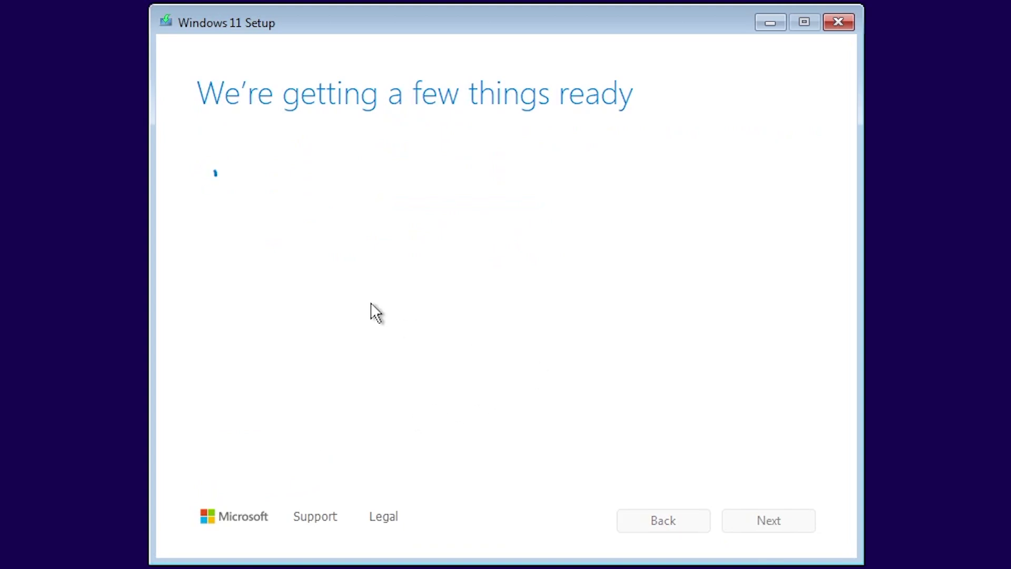
left_click(295, 297)
left_click(766, 521)
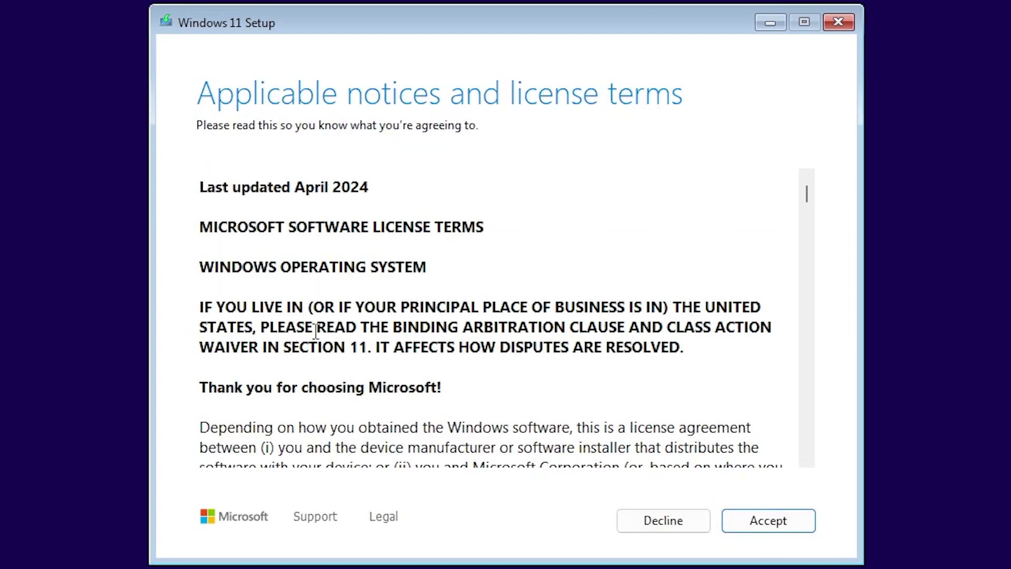
left_click(726, 519)
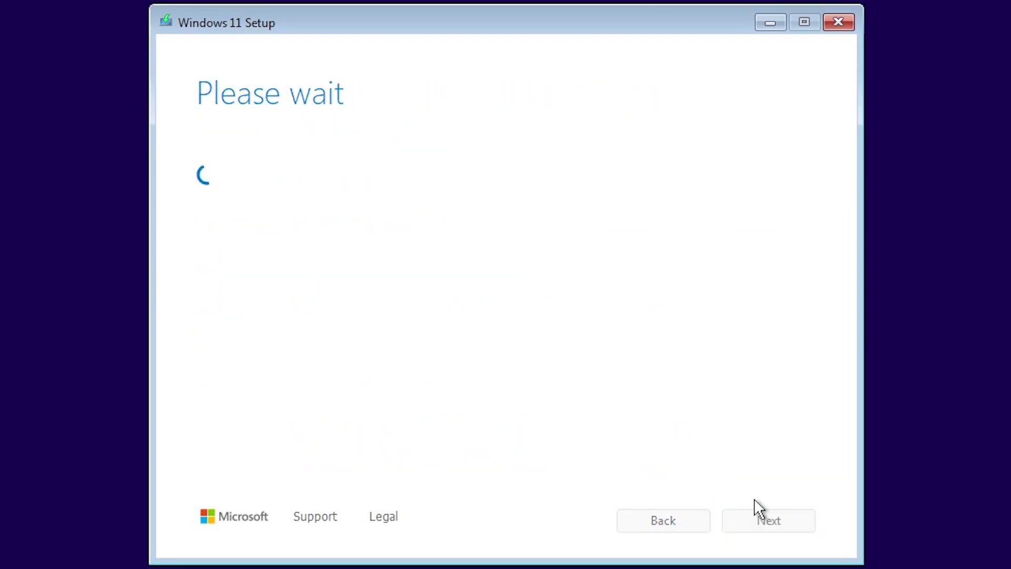